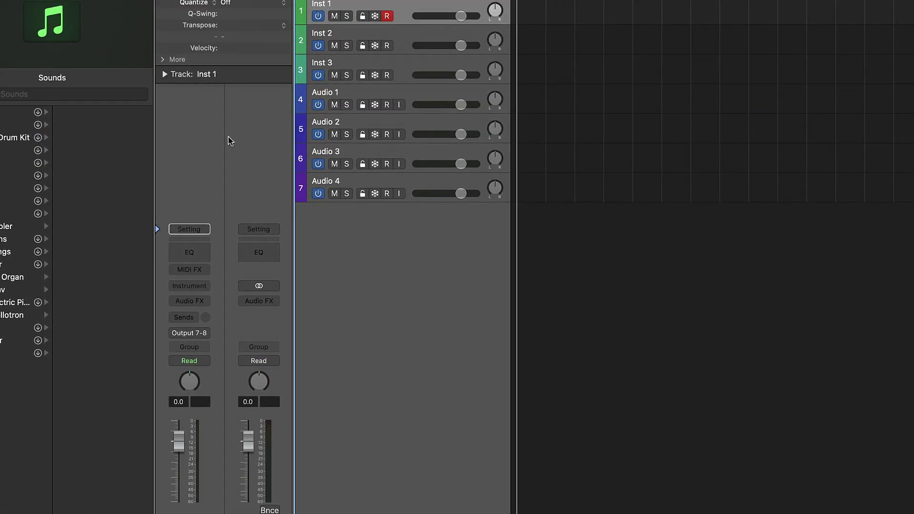
Load Komplete Kontrol (Stereo) on the Inst 1 channel strip and position its plug-in window
left_click(190, 287)
mouse_move(207, 323)
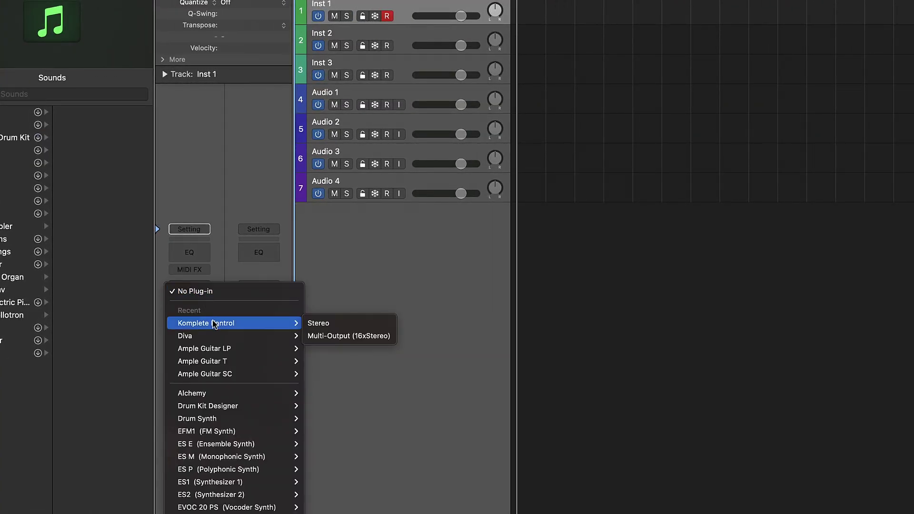
left_click(322, 325)
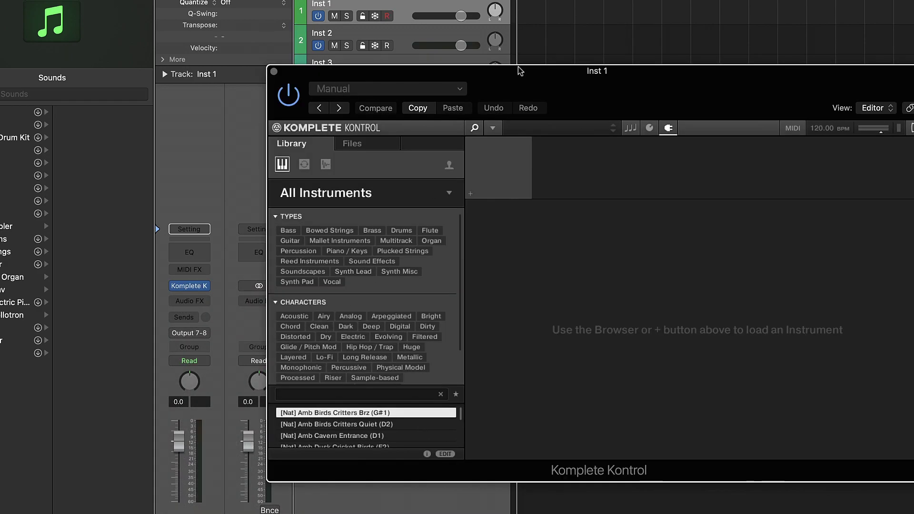
left_click_drag(518, 69, 393, 30)
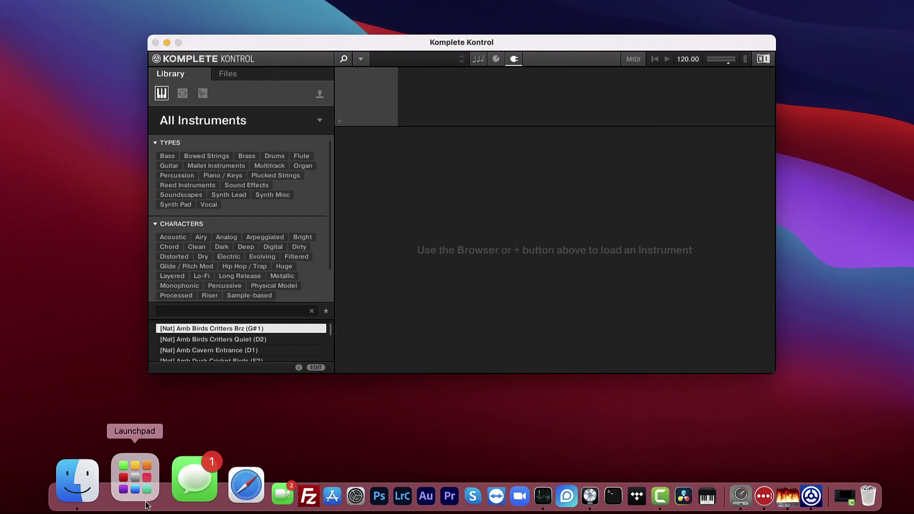
Start the standalone Komplete Kontrol app from Launchpad's Native Instruments folder
left_click(149, 497)
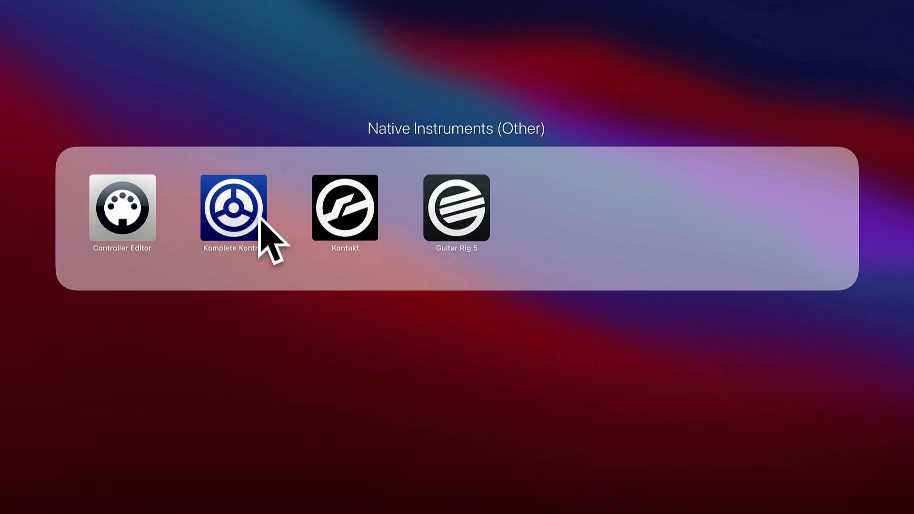
left_click(304, 60)
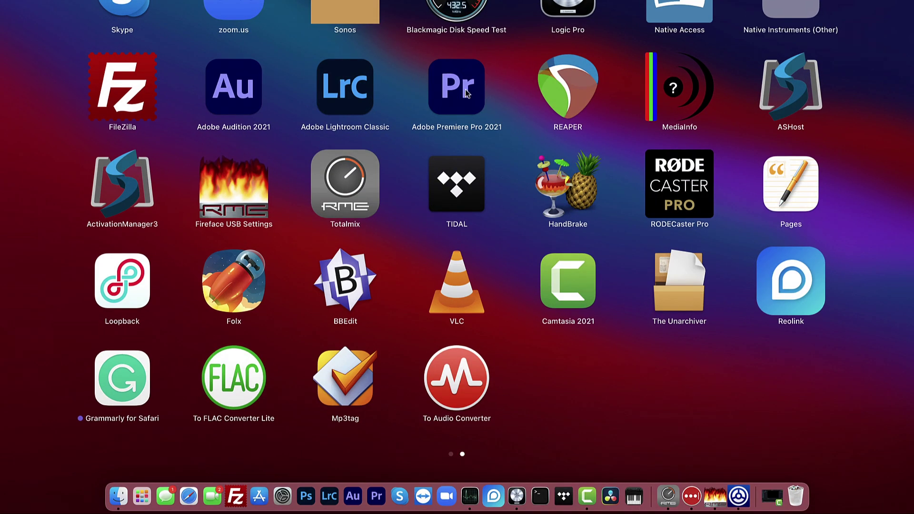
left_click(668, 486)
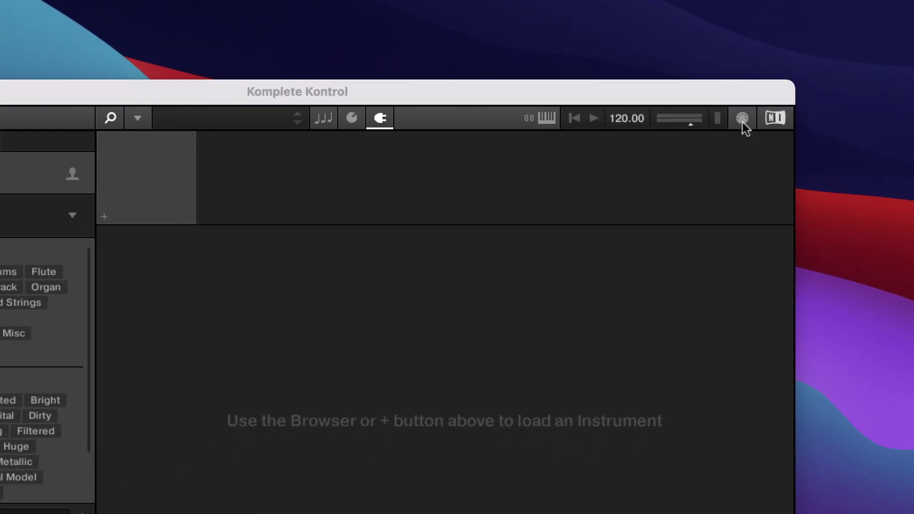
Show Template 1's knob assignments (CC 14–21) via the MIDI settings icon
left_click(778, 85)
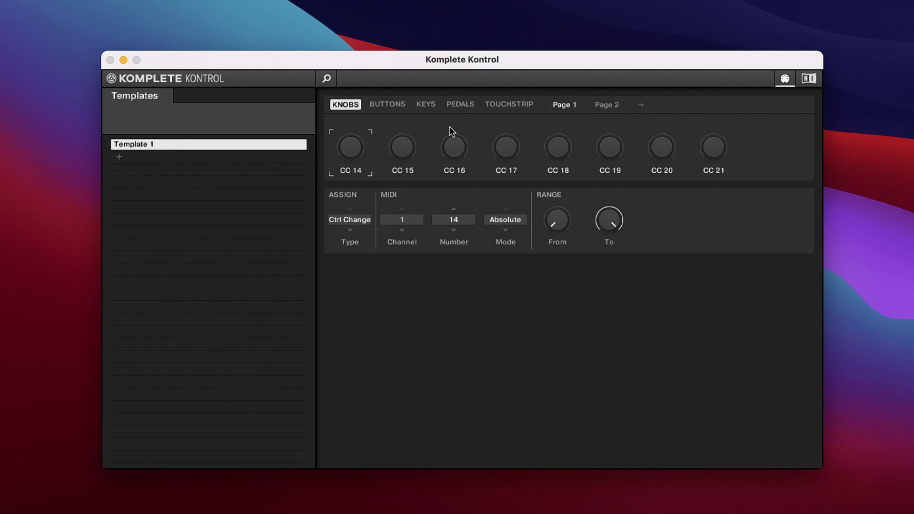
Leave the template editor for the Library with its empty rack
left_click(785, 80)
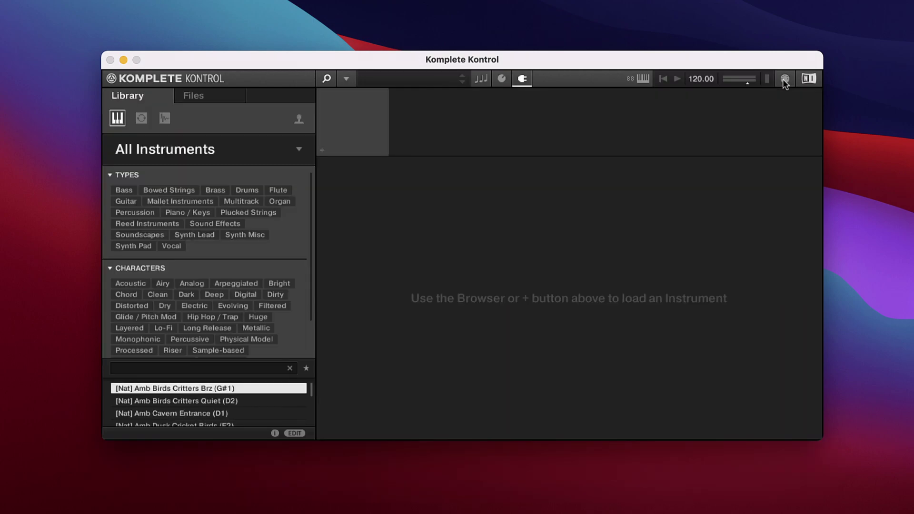